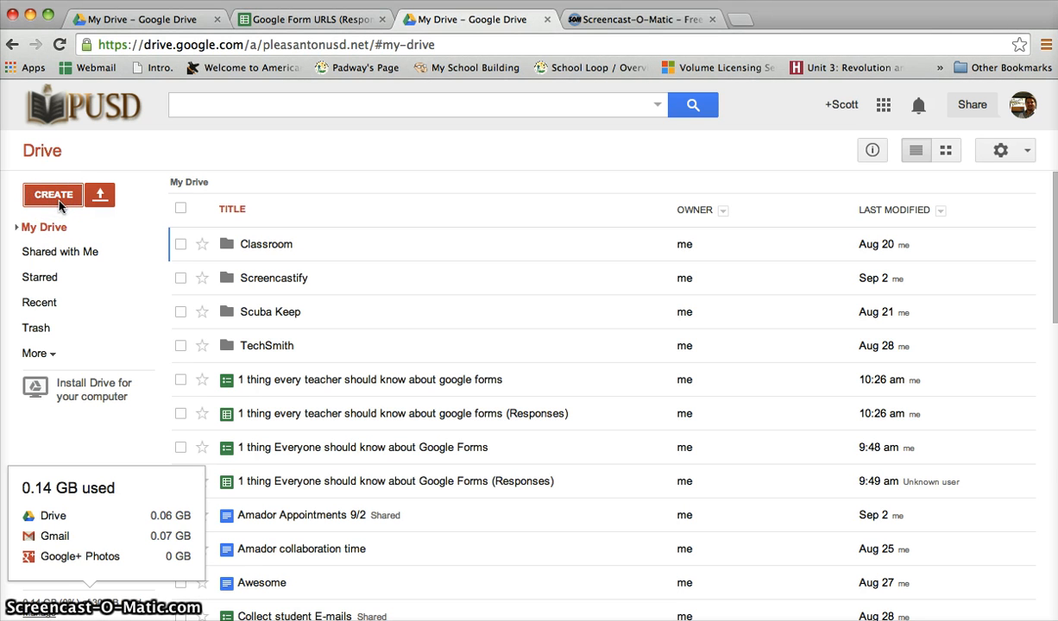
Create a new form in Drive and enable automatic collection of the respondent's Pleasanton Unified School District username
left_click(58, 200)
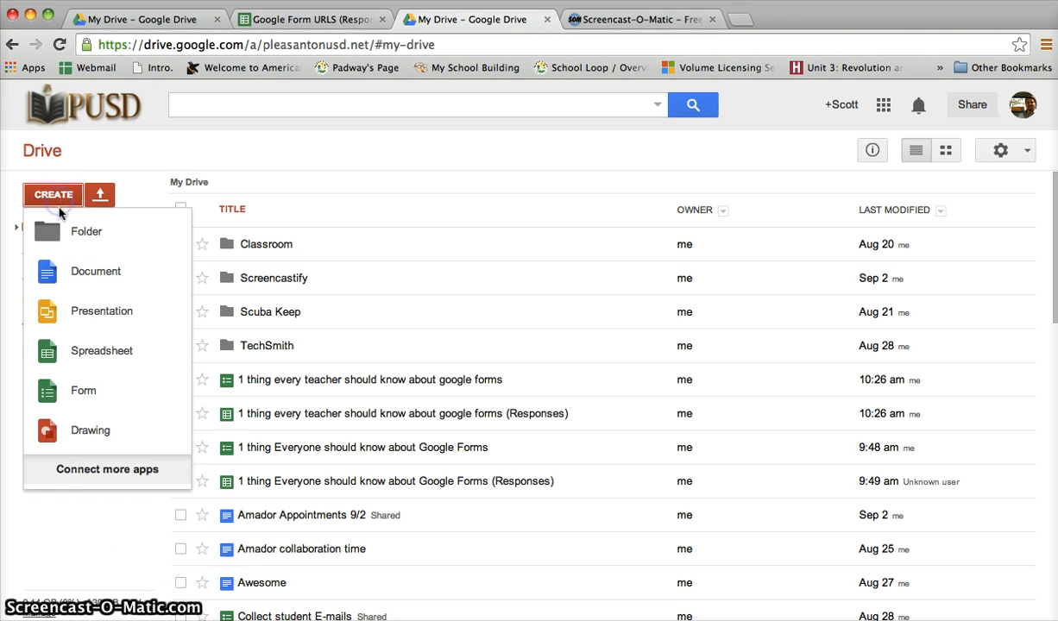
left_click(69, 389)
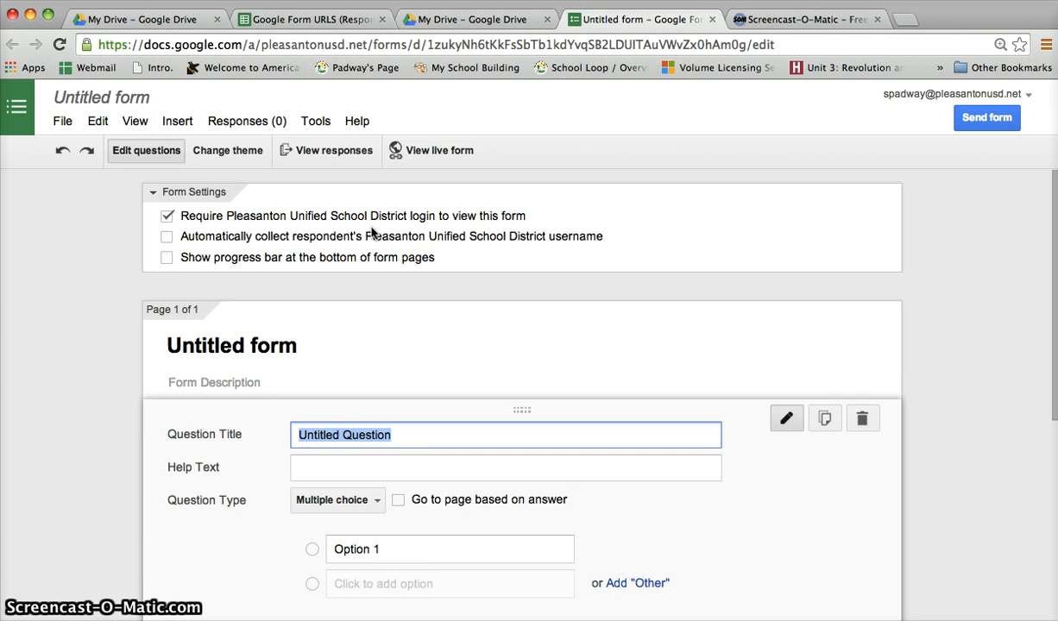
left_click(166, 238)
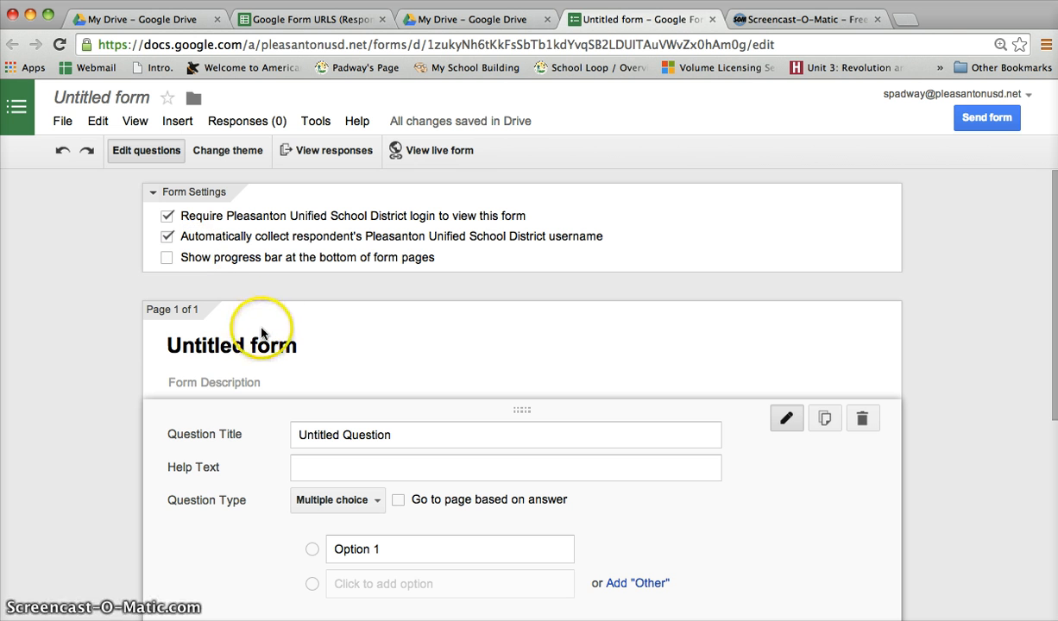
Rename the form as "1 thing every teacher should know about forms."
left_click(98, 95)
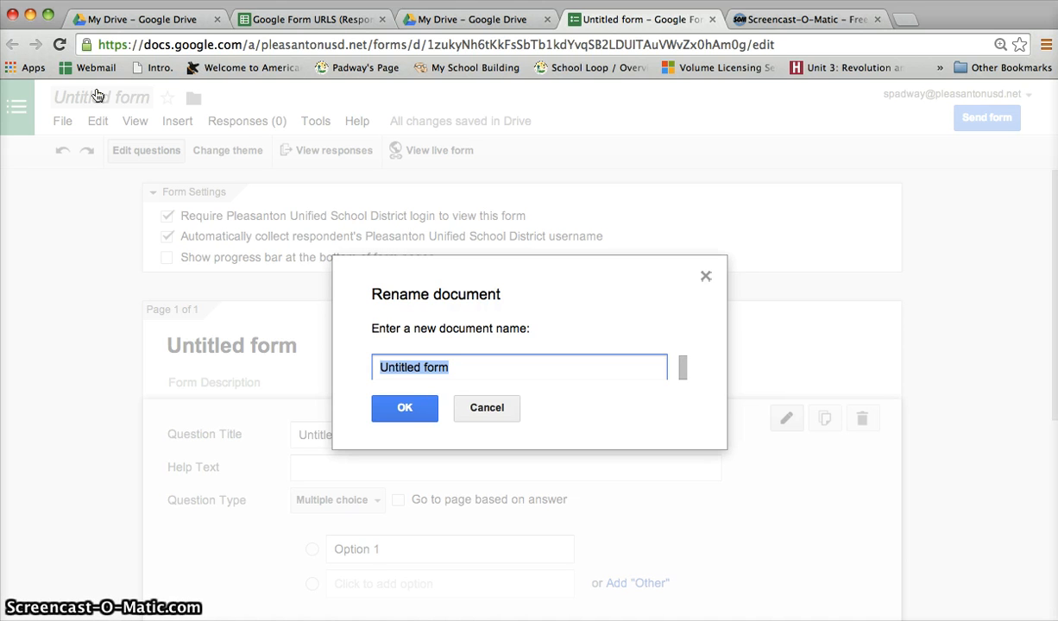
type("1 thinkg")
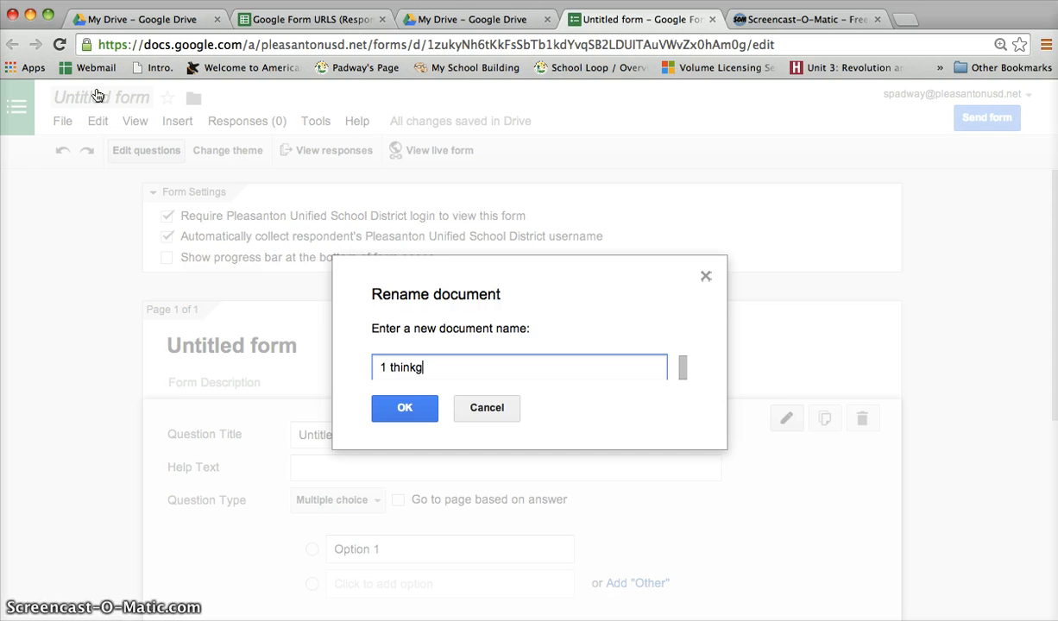
key("BackSpace")
key("BackSpace")
type("g every teacher s")
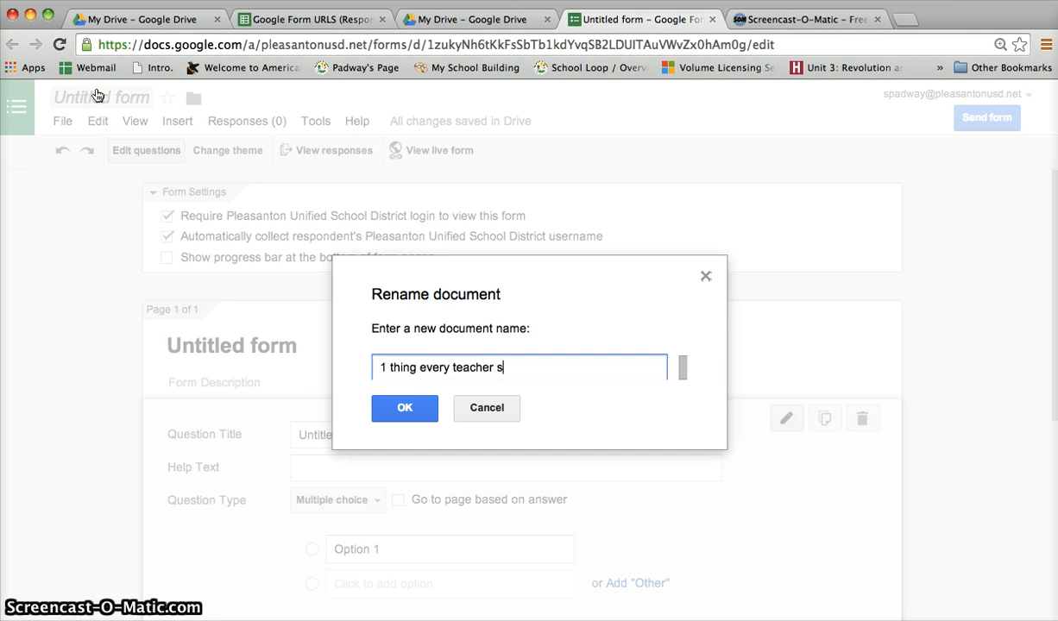
type("hould know about fo")
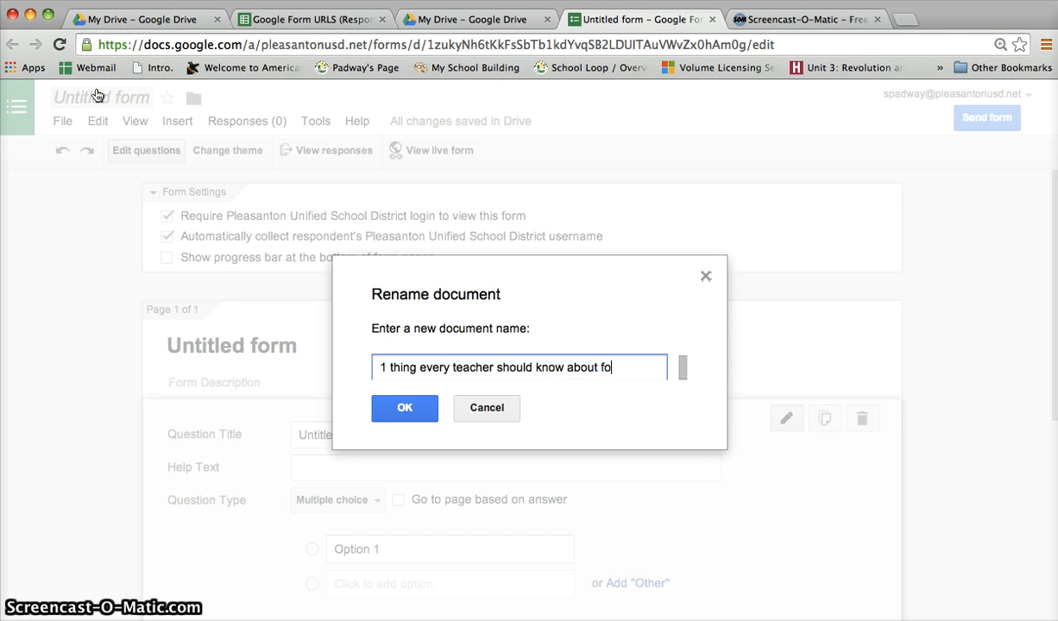
type("rms.")
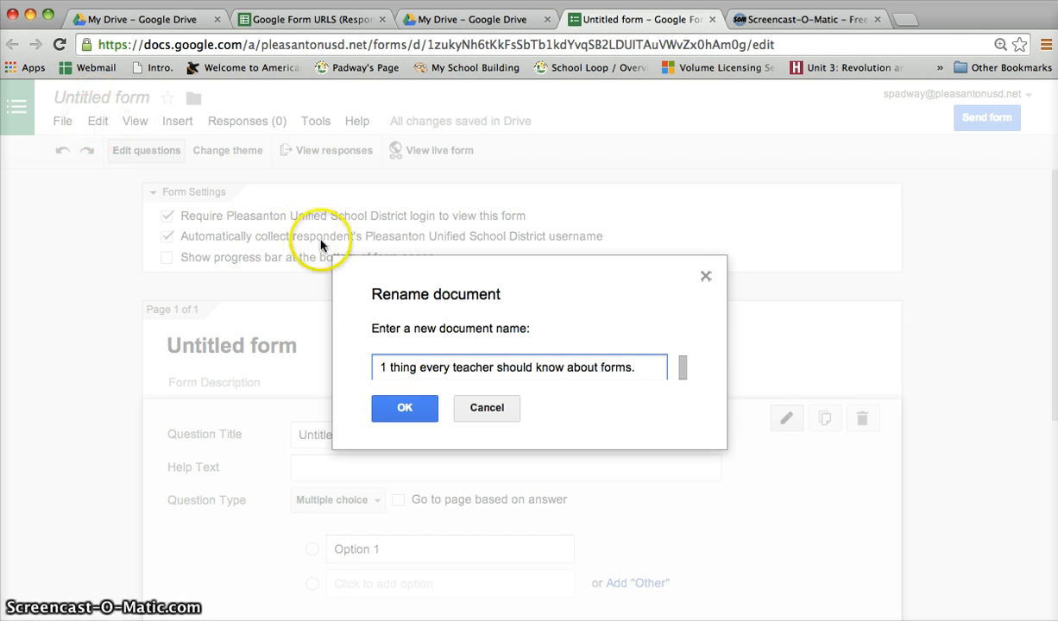
left_click(406, 408)
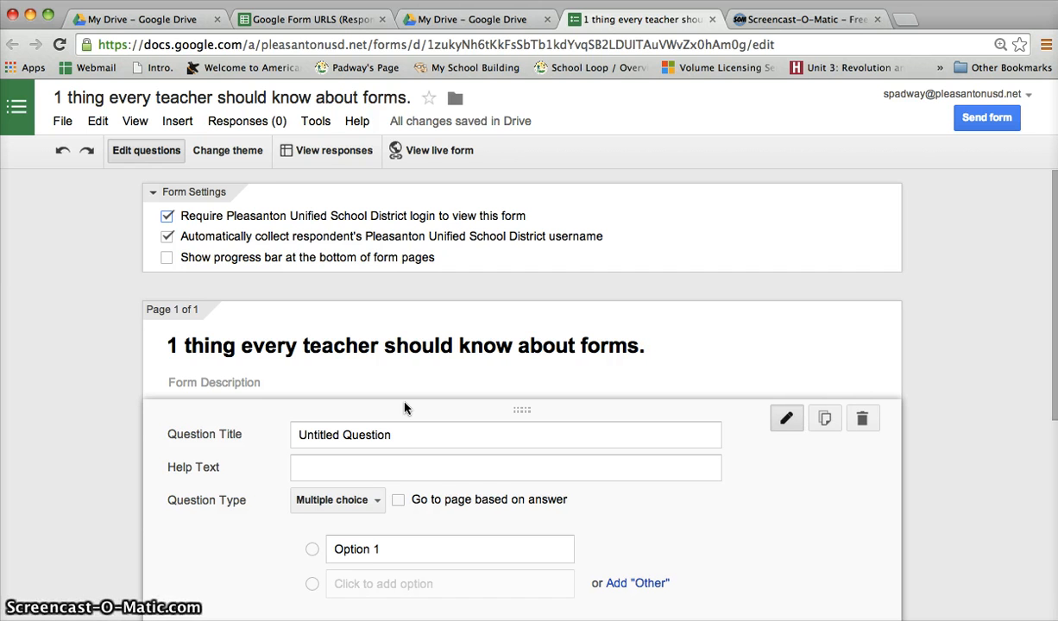
Change the first question's type to Checkboxes and title the question "Period"
left_click(361, 439)
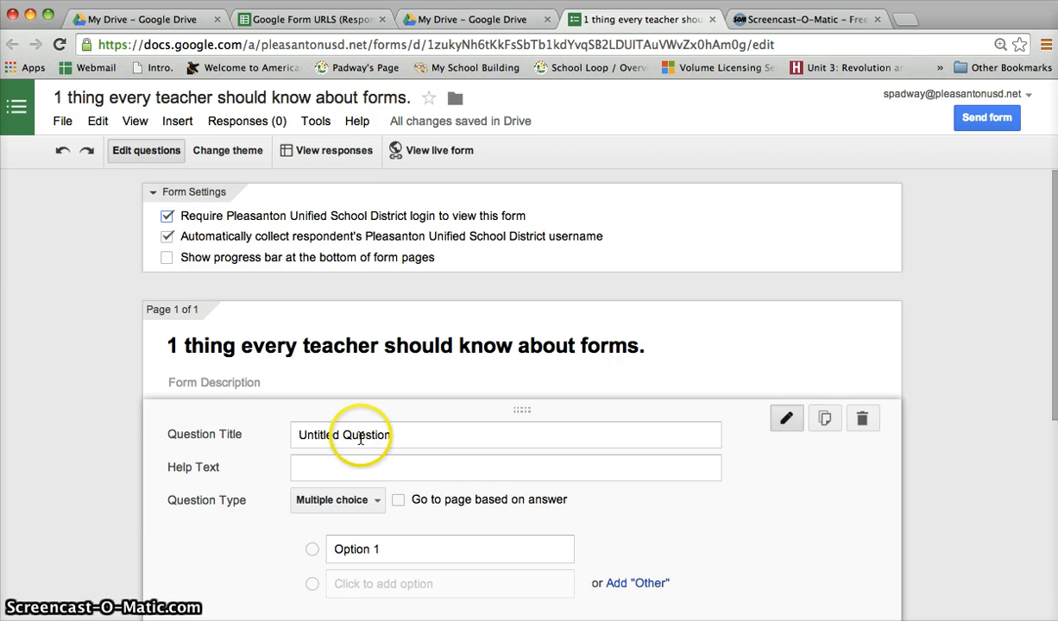
left_click(361, 439)
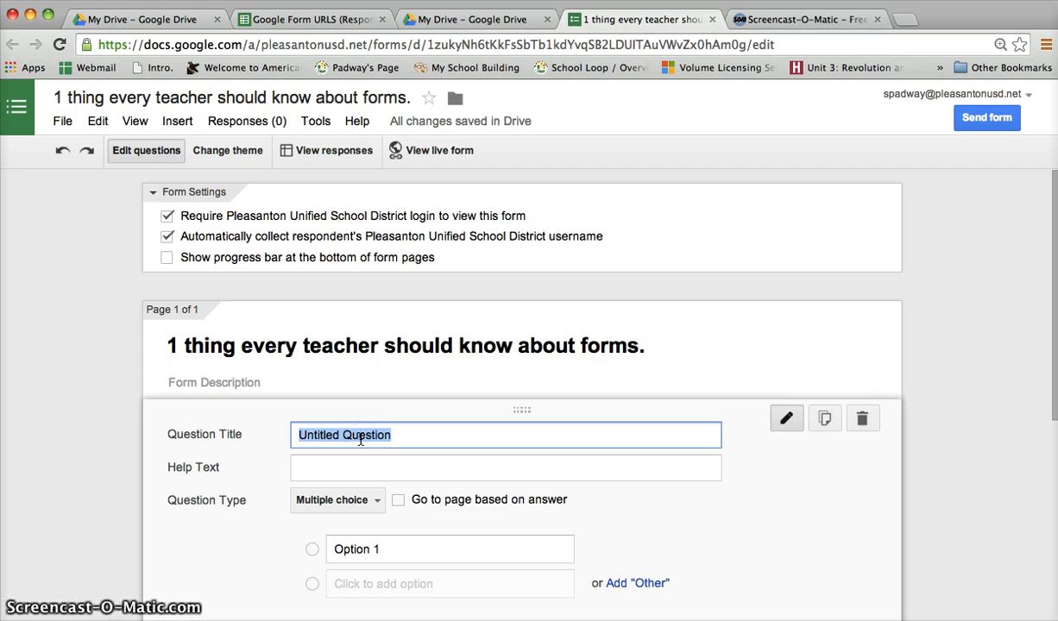
left_click(377, 500)
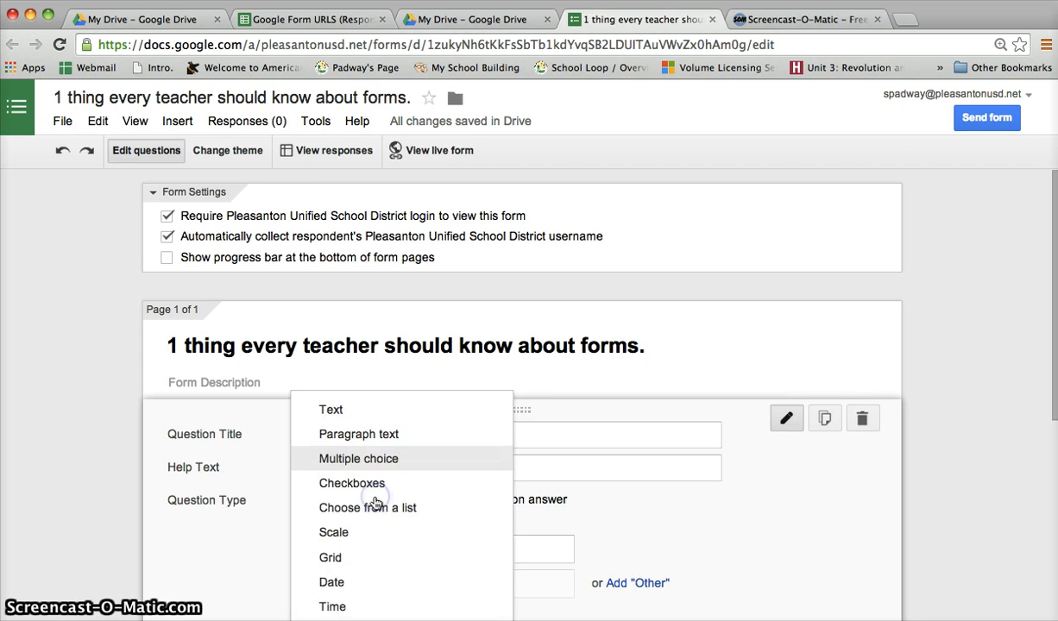
left_click(363, 490)
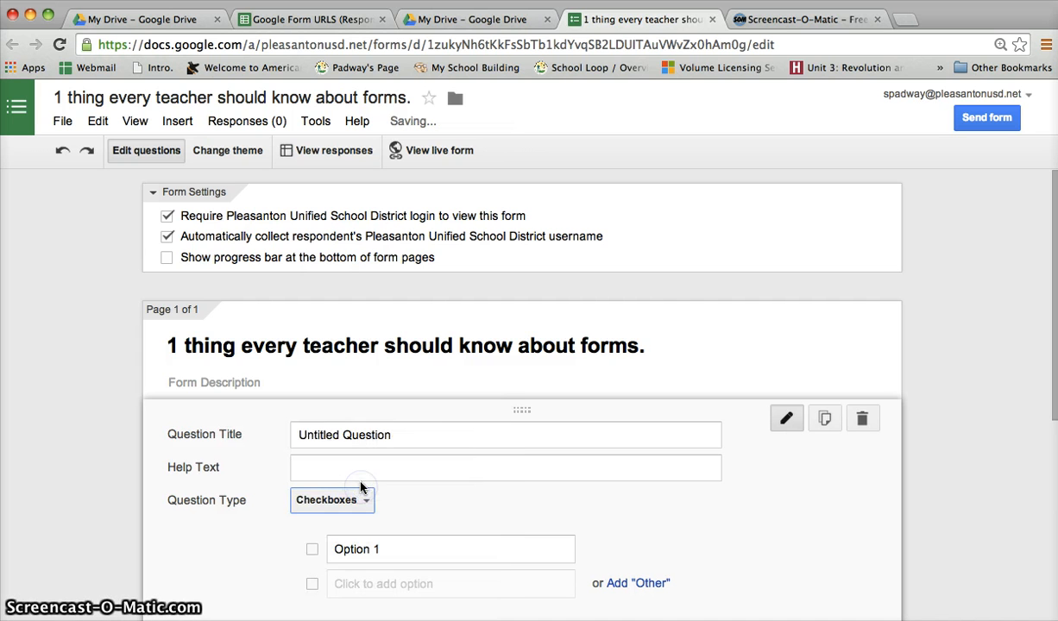
left_click(361, 479)
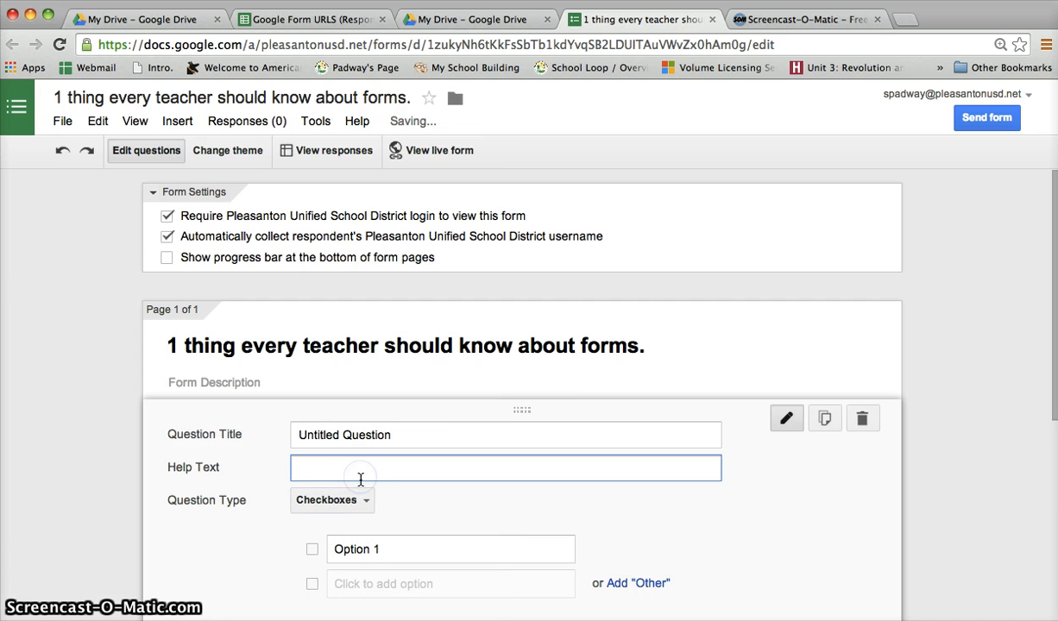
left_click(342, 436)
triple_click(342, 436)
type("Pei")
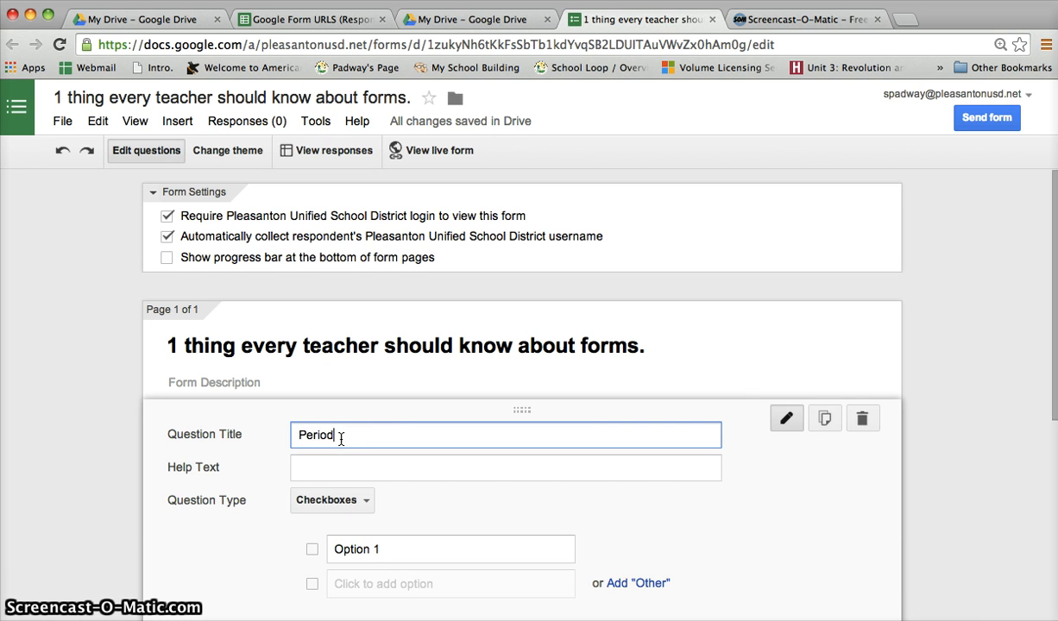
key("Tab")
left_click(308, 489)
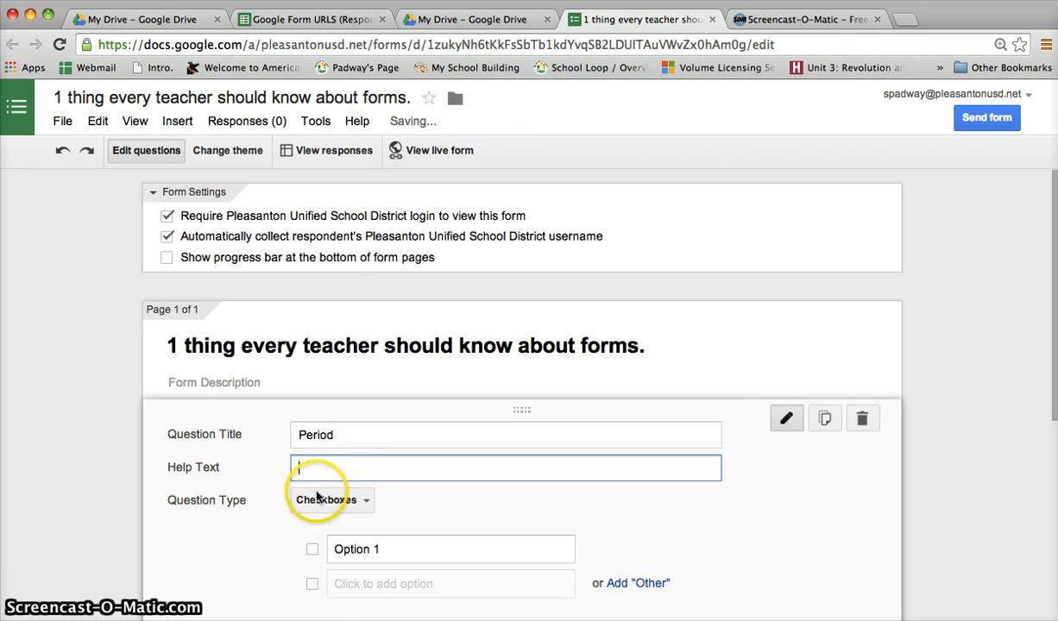
left_click(339, 489)
Give the Period question six answer options numbered 1, 2, 3, 4, 5 and 6
scroll(339, 489, "down", 3)
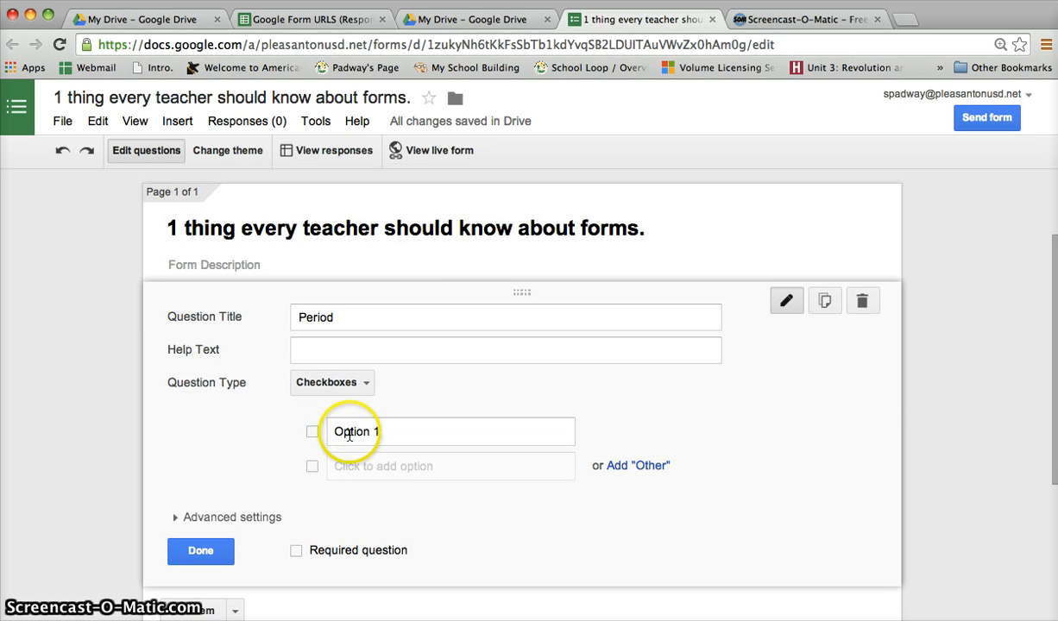
left_click(359, 434)
type("1")
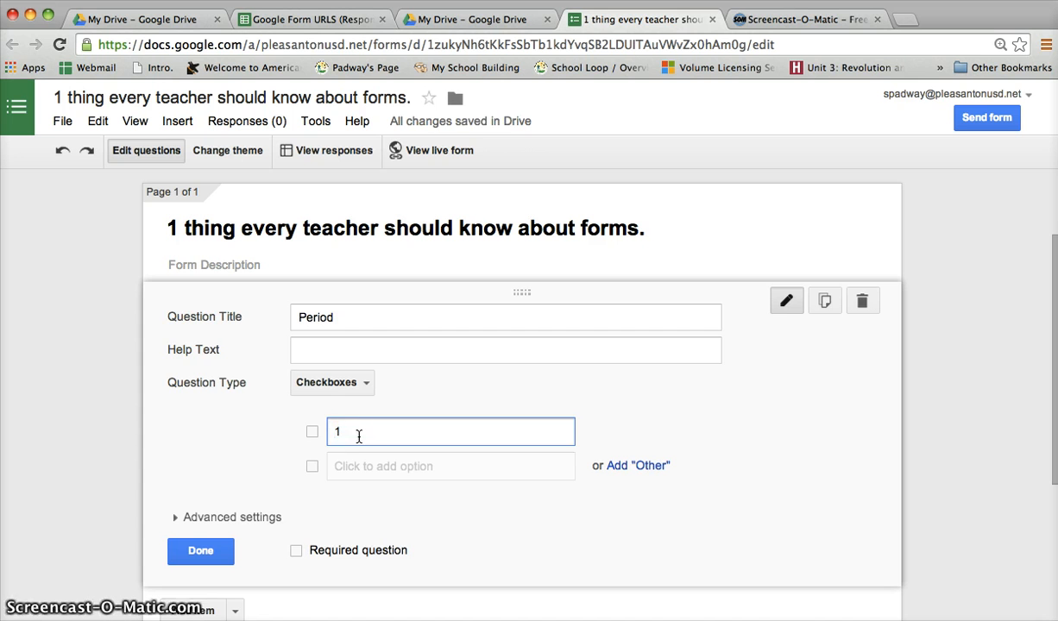
key("Return")
type("2")
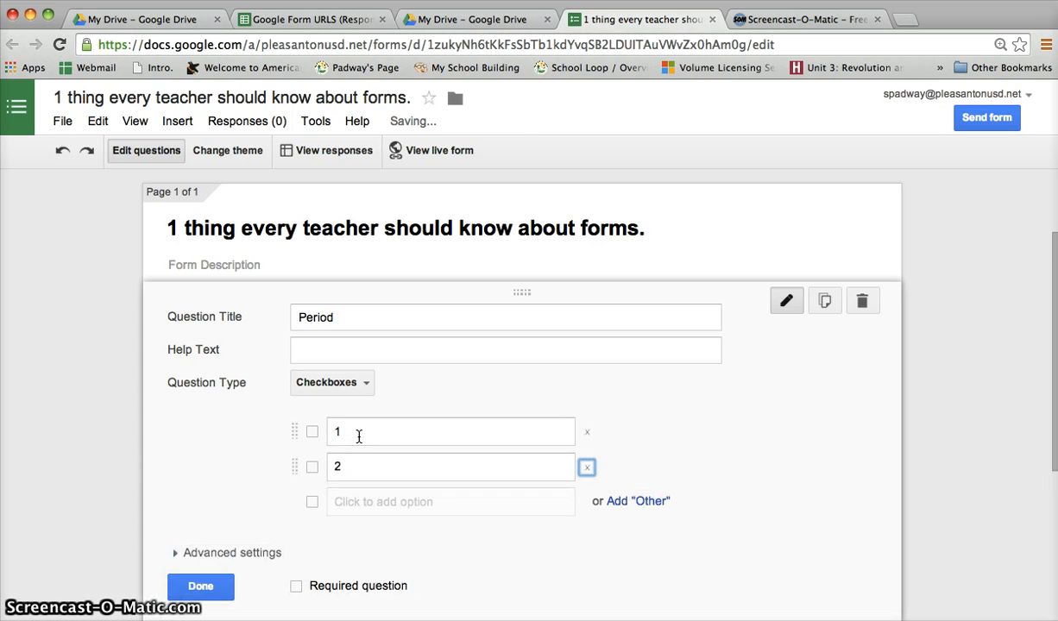
key("Return")
type("3")
key("Return")
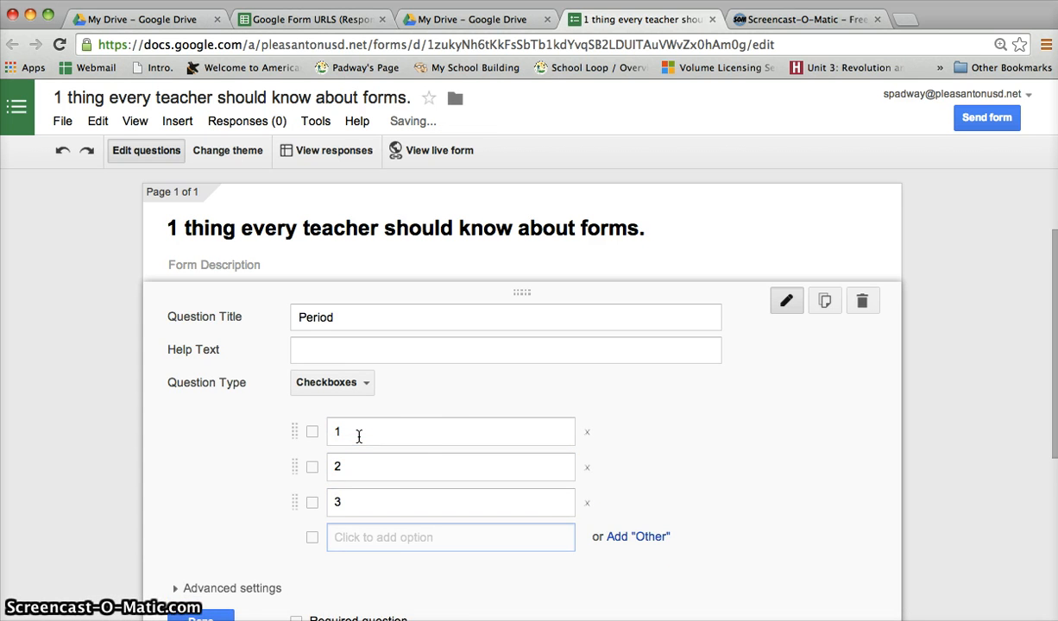
type("4")
key("Return")
type("5")
key("Return")
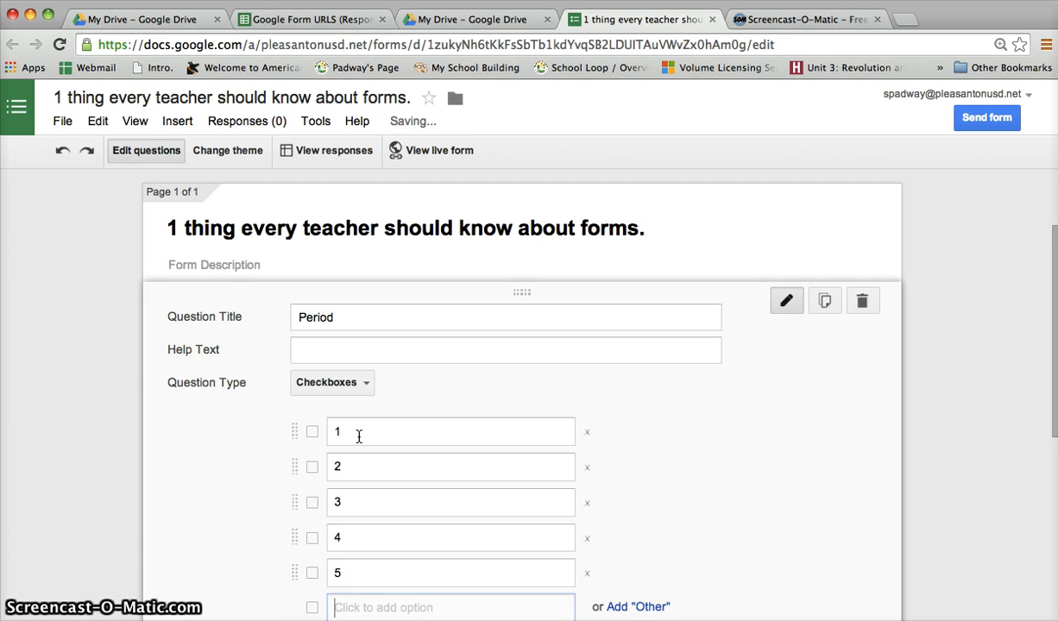
type("6")
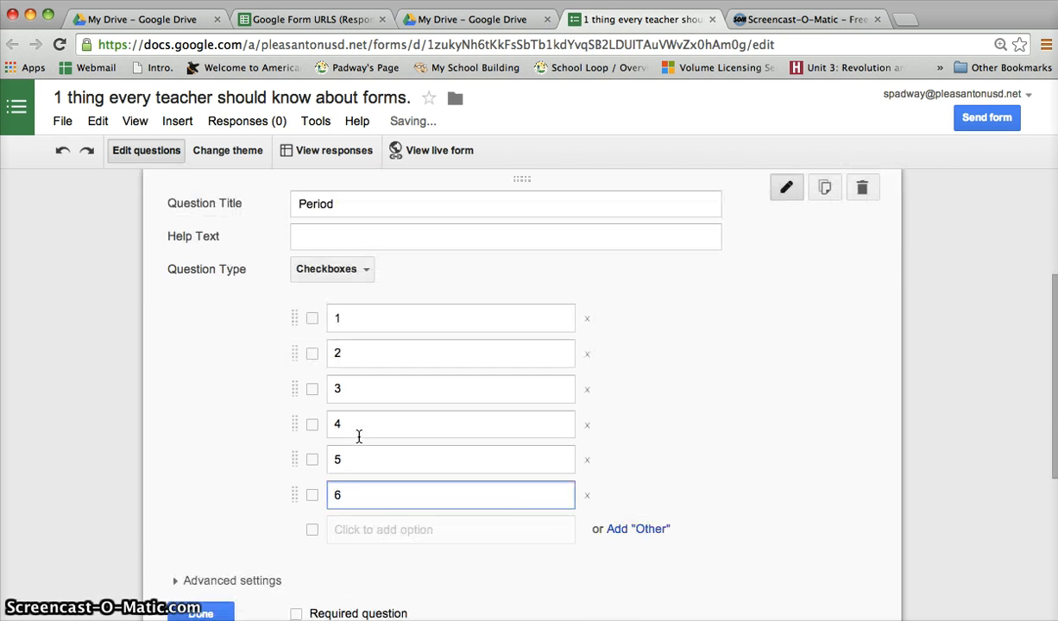
Make the Period question required and finish editing it
left_click(295, 610)
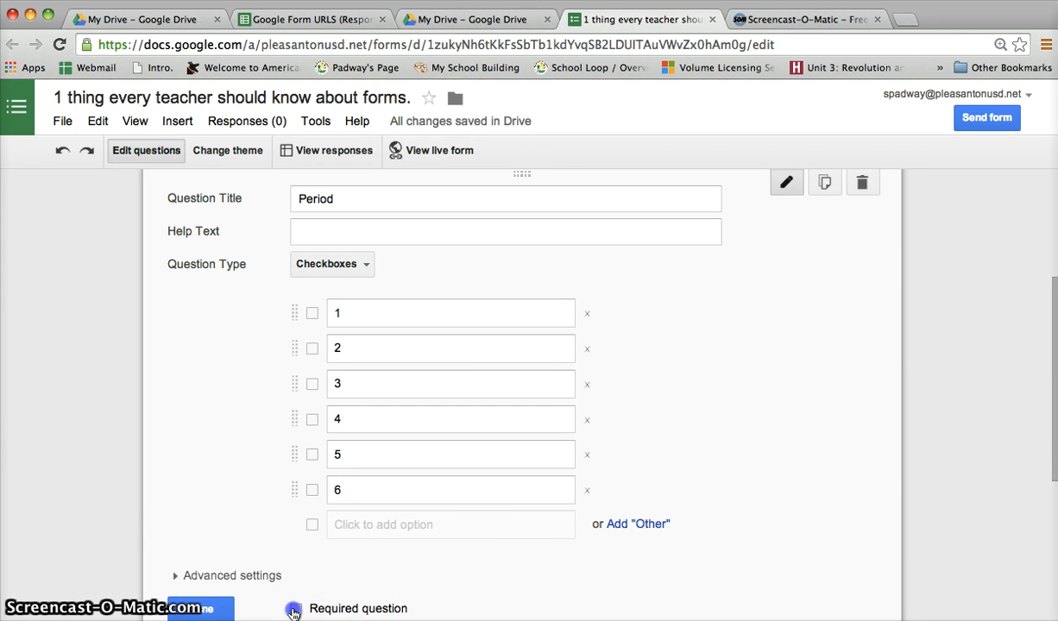
scroll(268, 437, "down", 2)
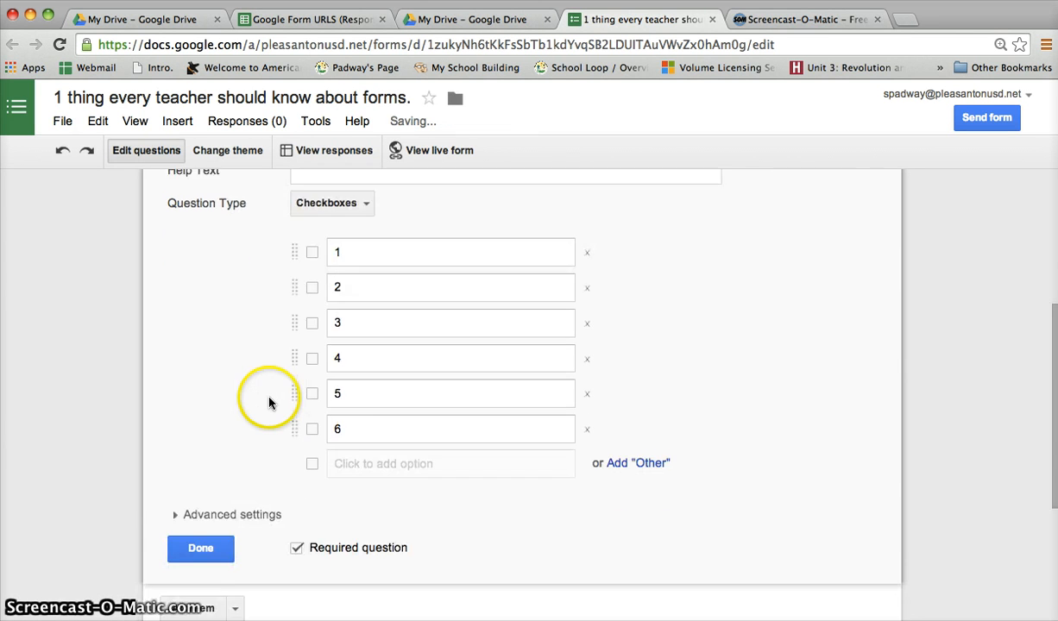
left_click(203, 537)
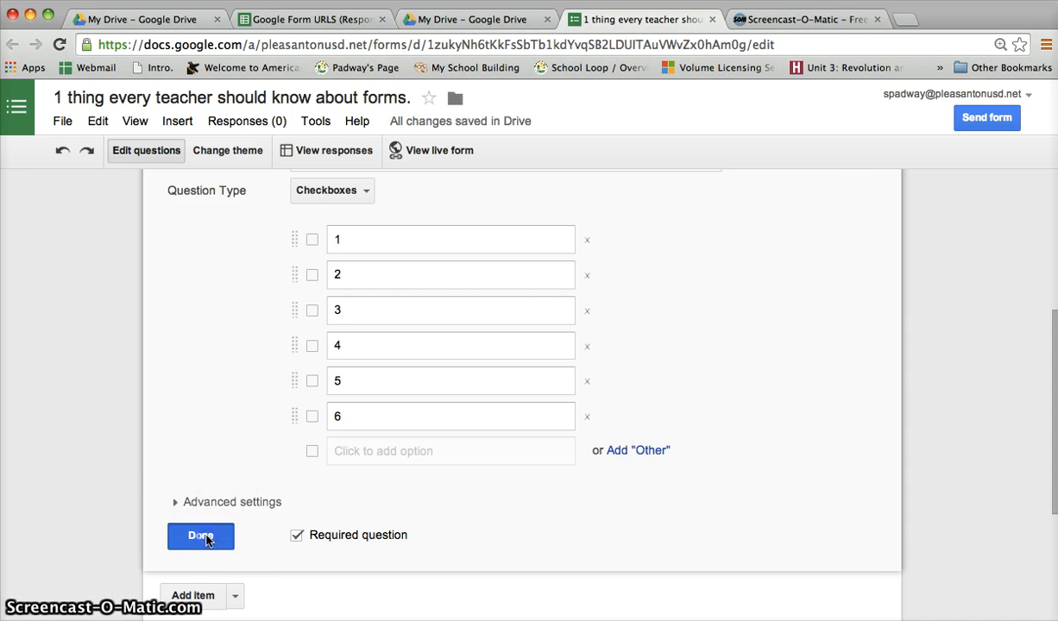
Add a required text question titled "First Name" below the Period question and finish editing it
left_click(234, 382)
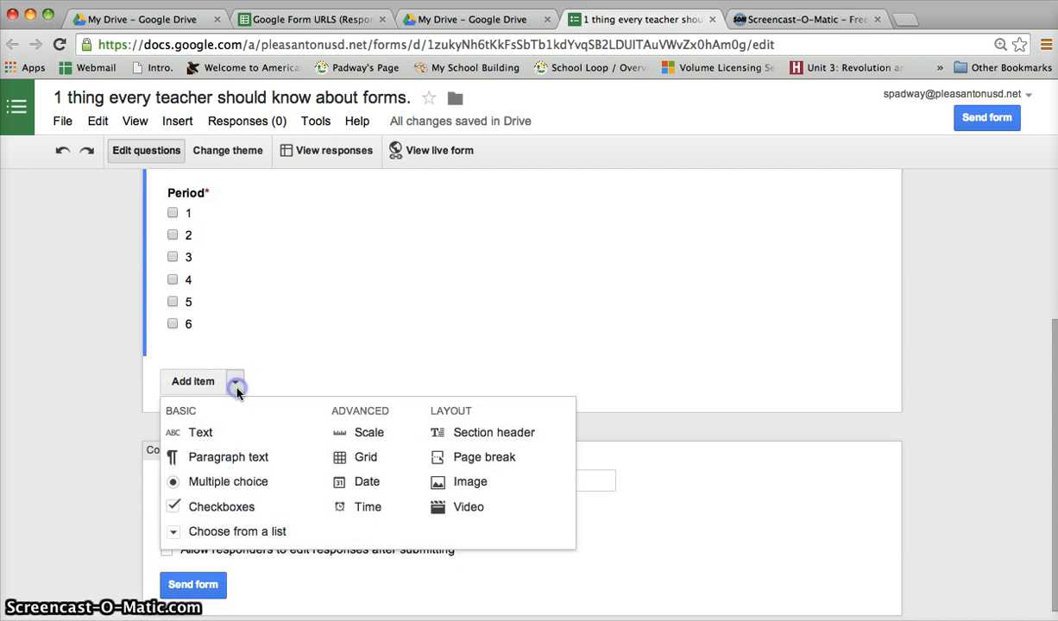
left_click(198, 432)
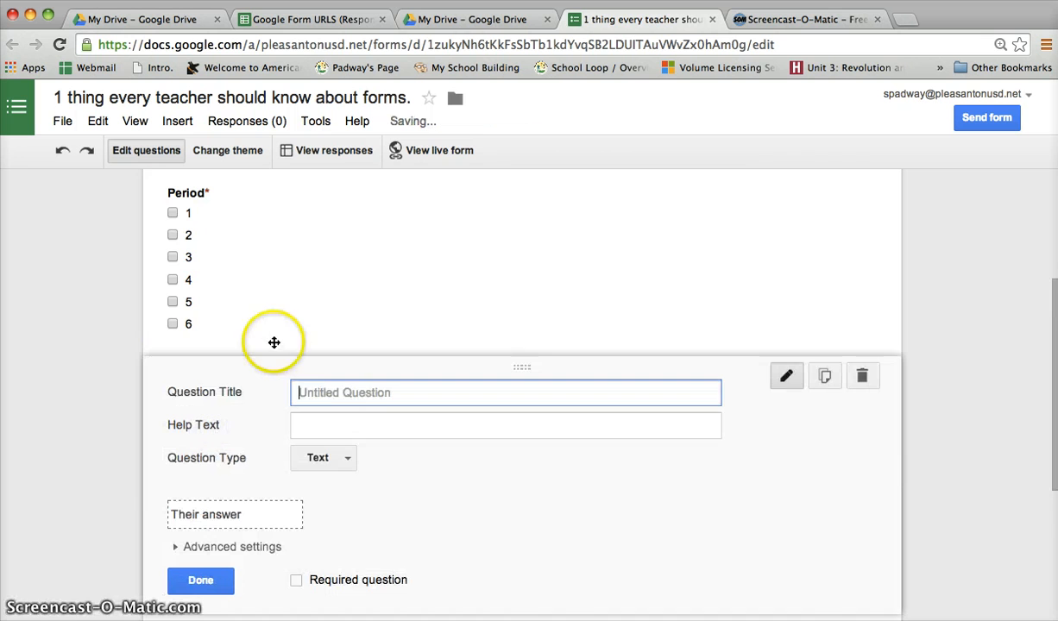
type("First Name")
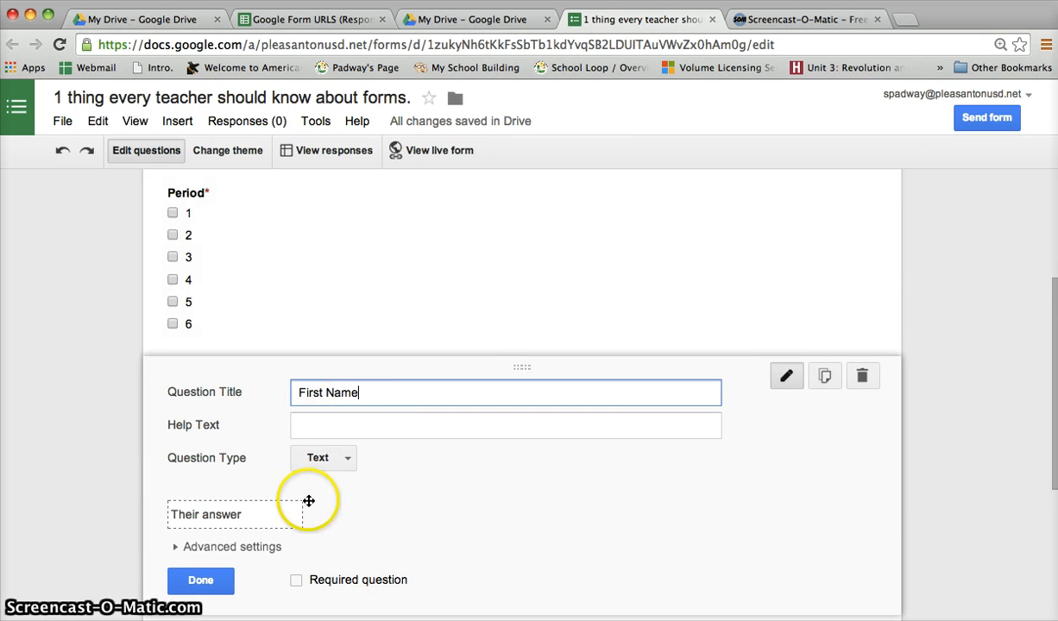
left_click(296, 580)
left_click(231, 580)
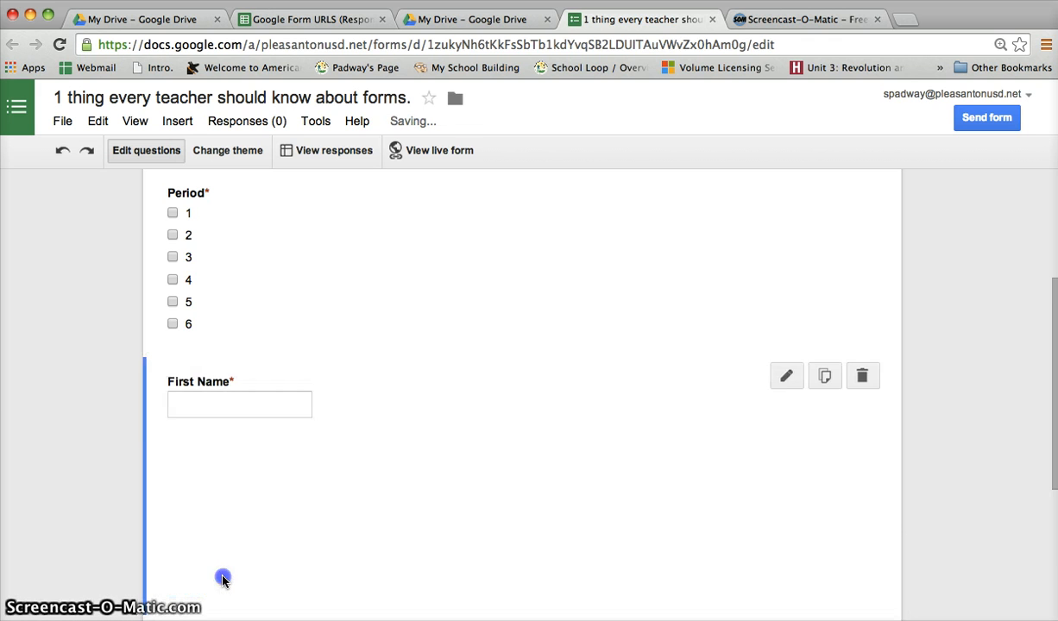
Add another text question below First Name and title it "Last Name"
left_click(238, 433)
left_click(234, 458)
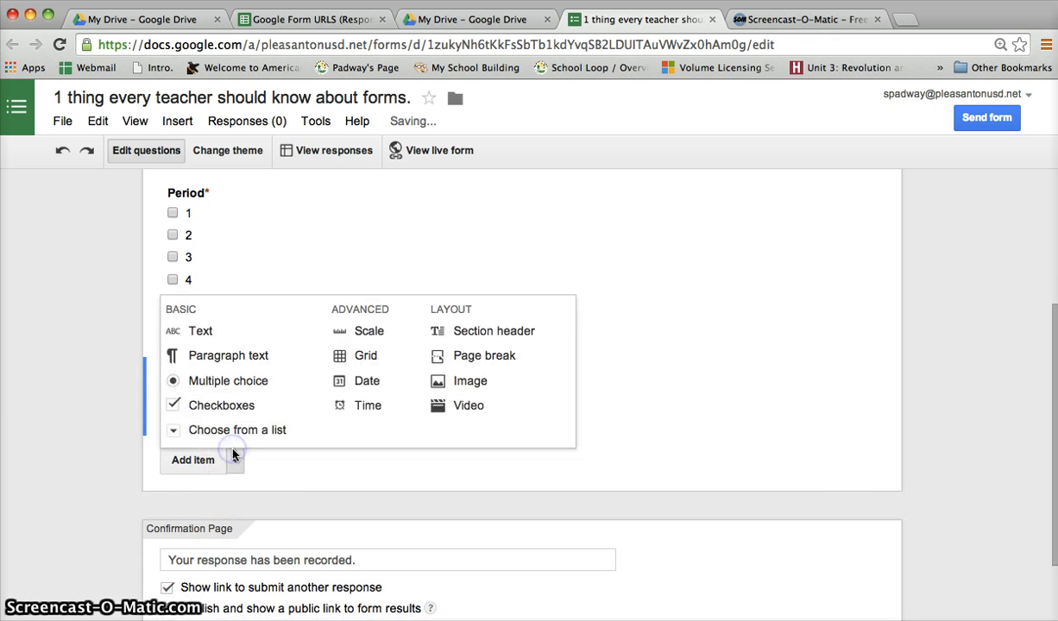
left_click(208, 334)
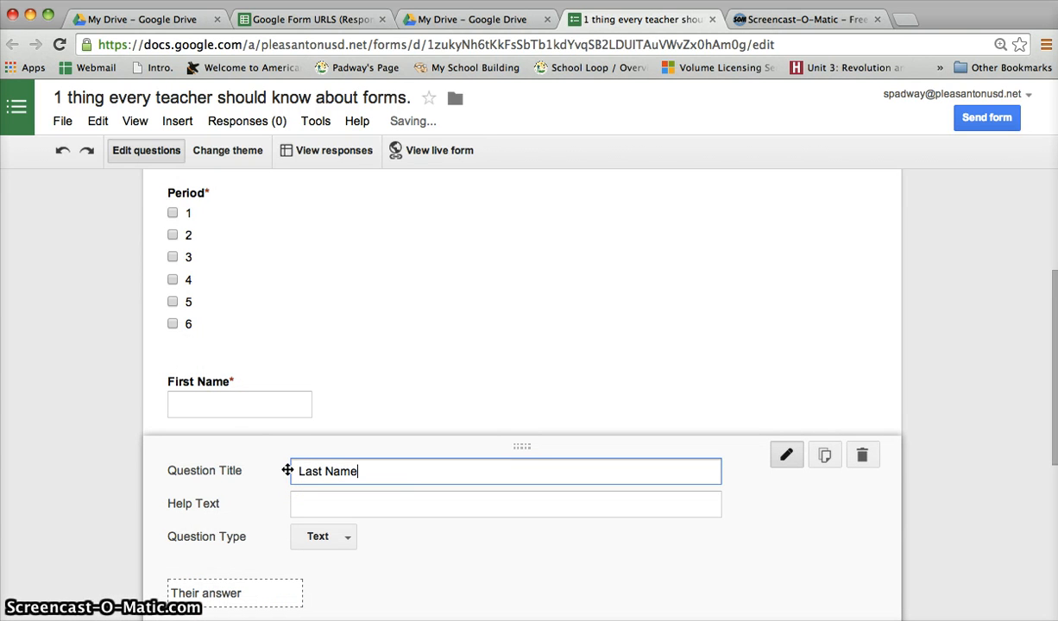
left_click(333, 540)
left_click(319, 554)
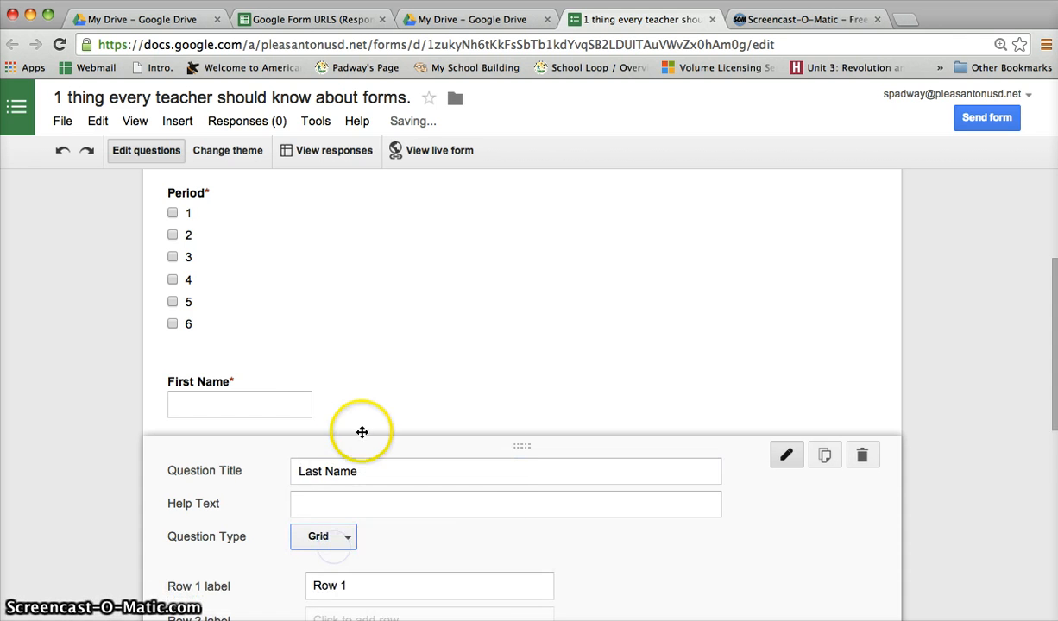
left_click(331, 539)
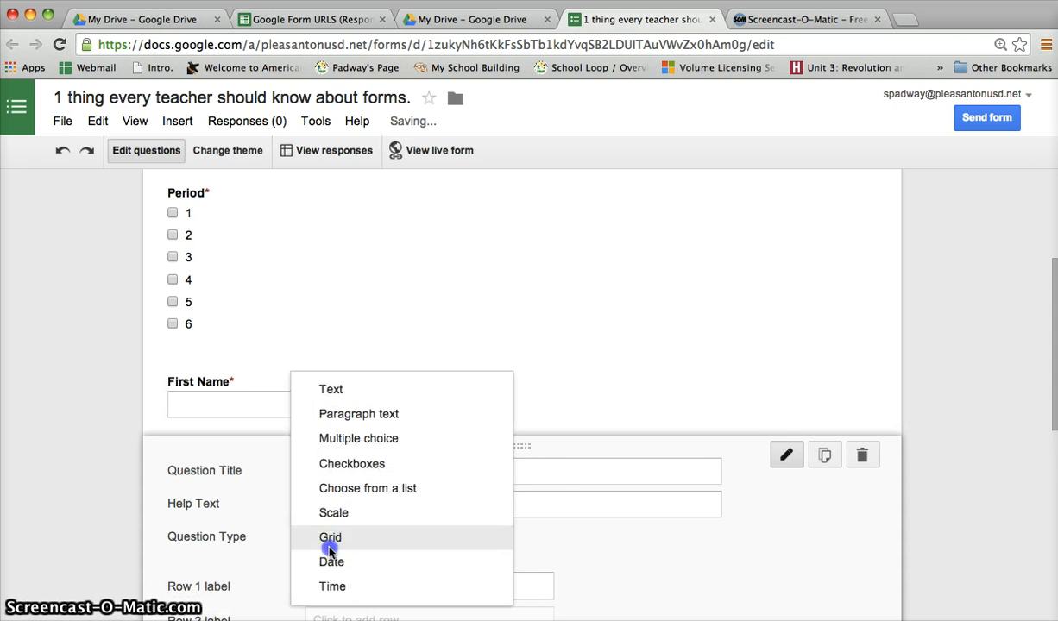
left_click(321, 393)
Make the Last Name question required and finish editing it
scroll(285, 405, "down", 3)
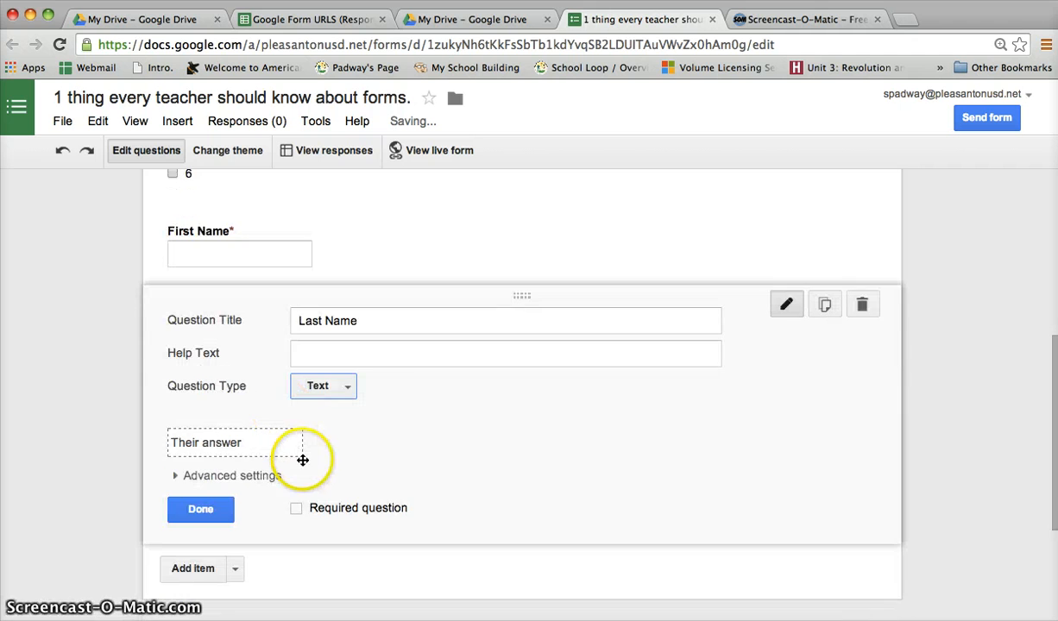
left_click(296, 511)
left_click(198, 511)
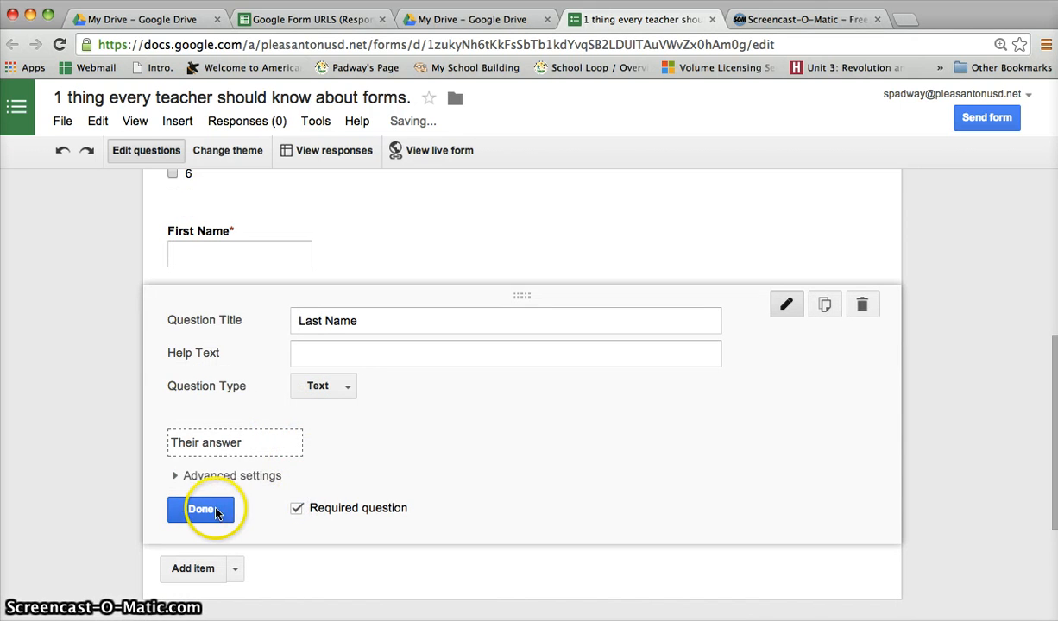
Add a required text question titled "Project URL Link" below the Last Name question and finish editing it
left_click(235, 390)
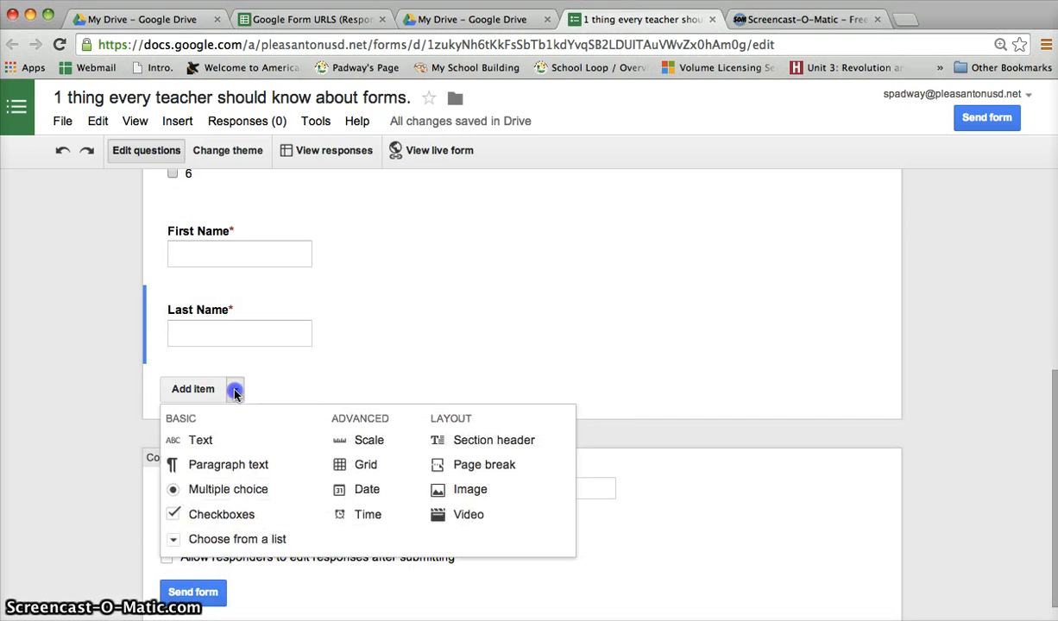
left_click(207, 441)
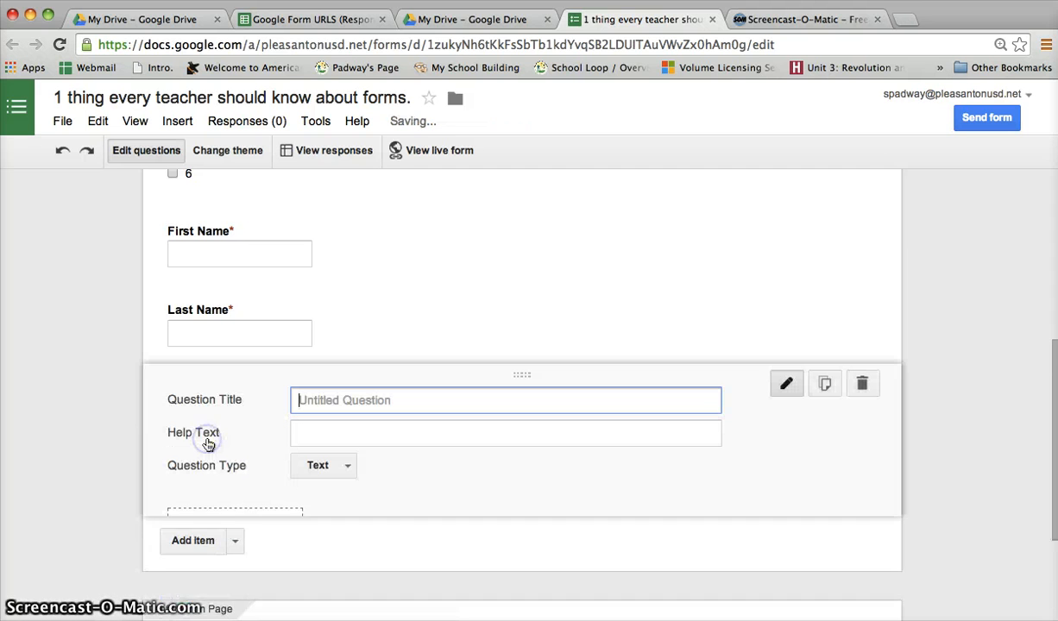
type("Pro")
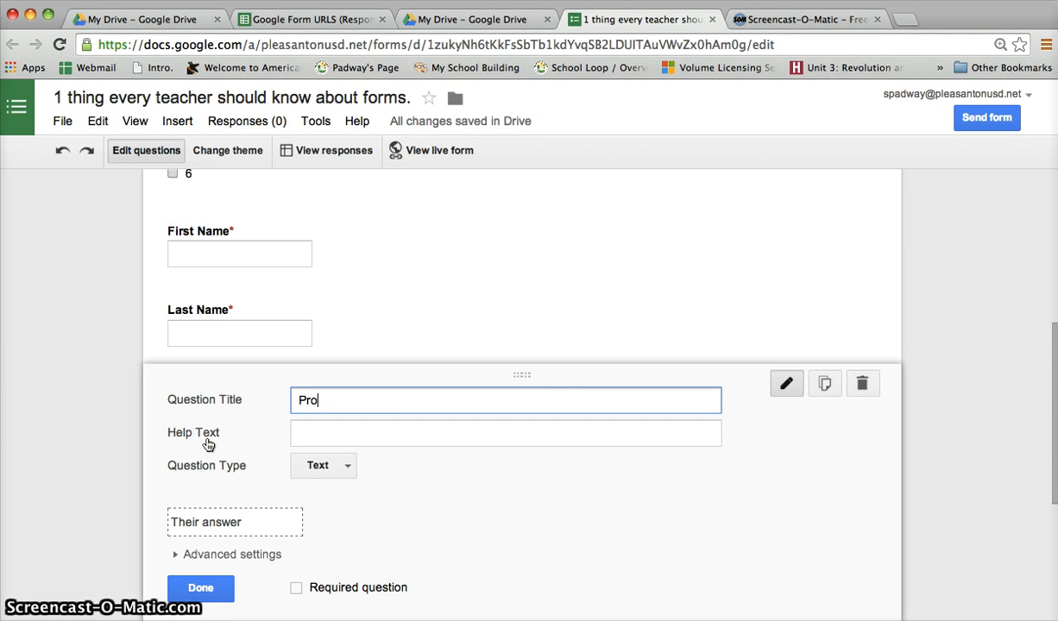
type("ject URL Link")
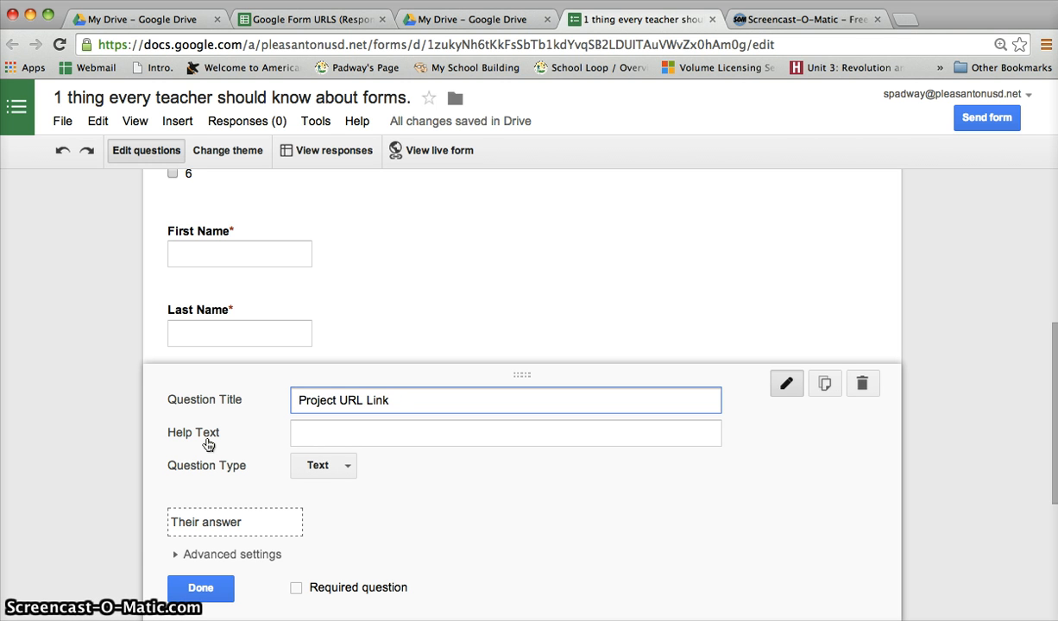
left_click(295, 588)
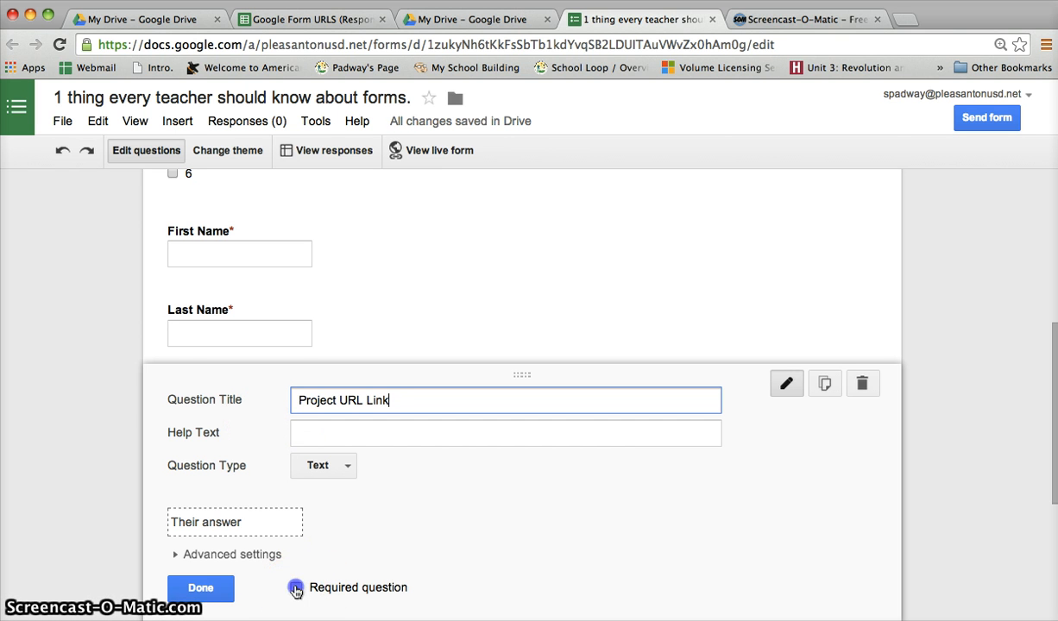
left_click(221, 587)
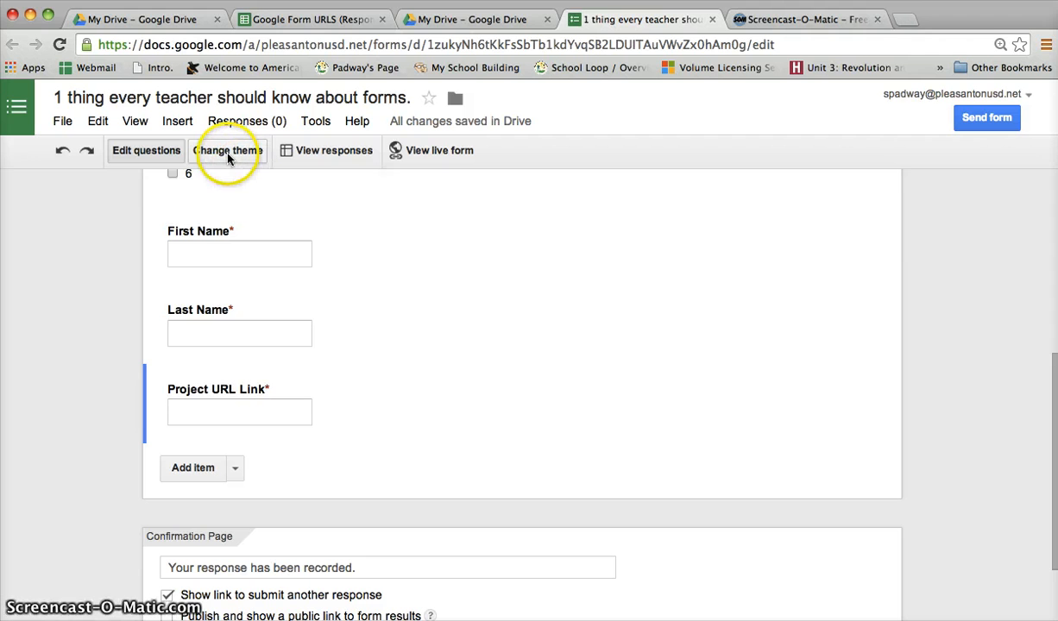
Change the form's theme to Beach Evening
left_click(229, 157)
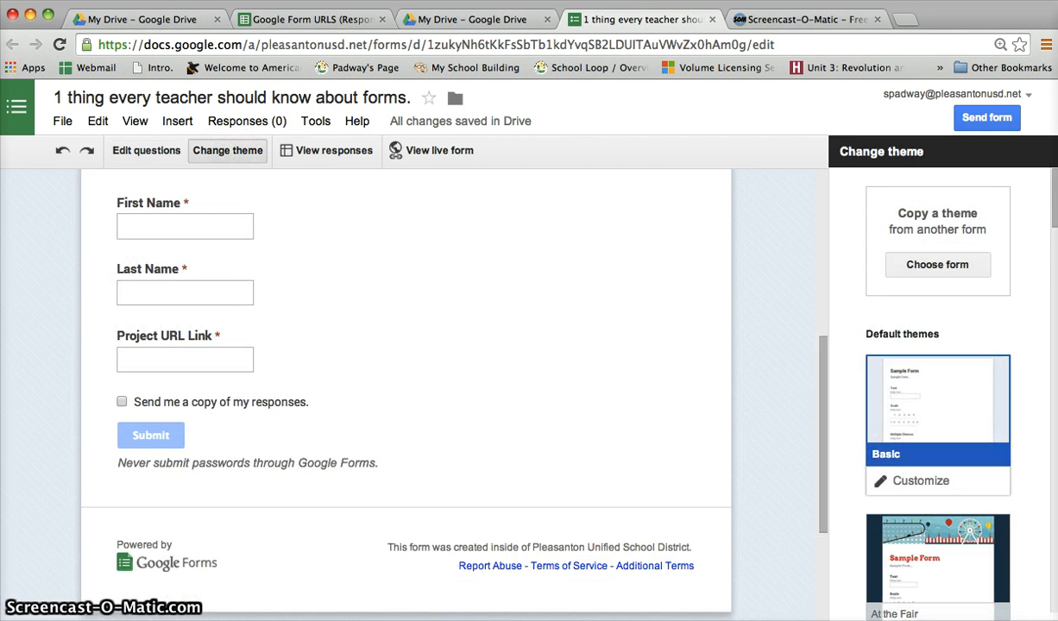
scroll(1042, 395, "down", 1)
scroll(1043, 395, "down", 5)
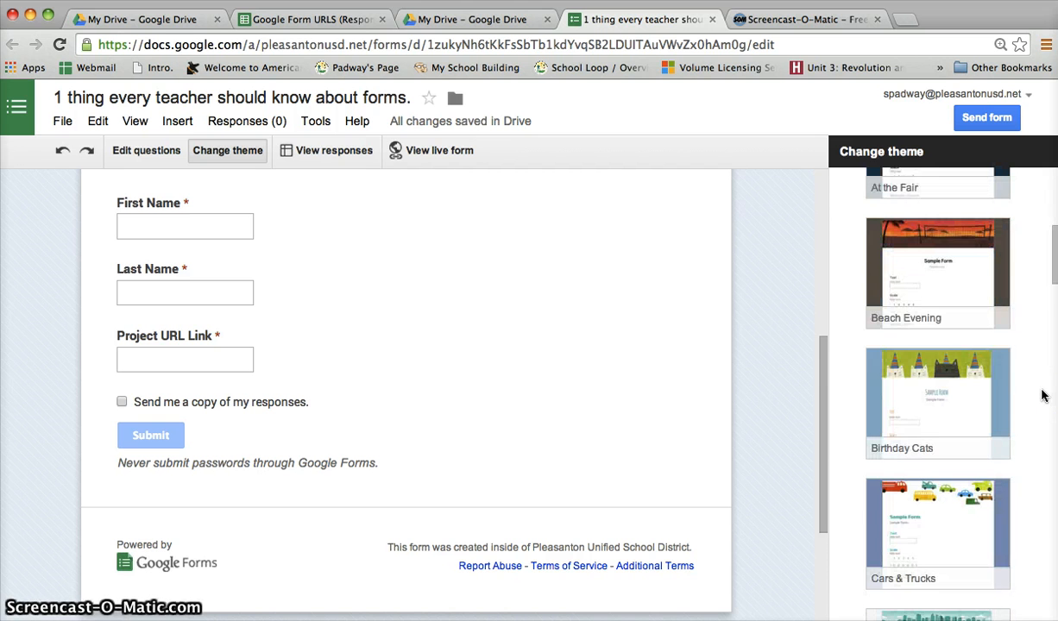
left_click(909, 285)
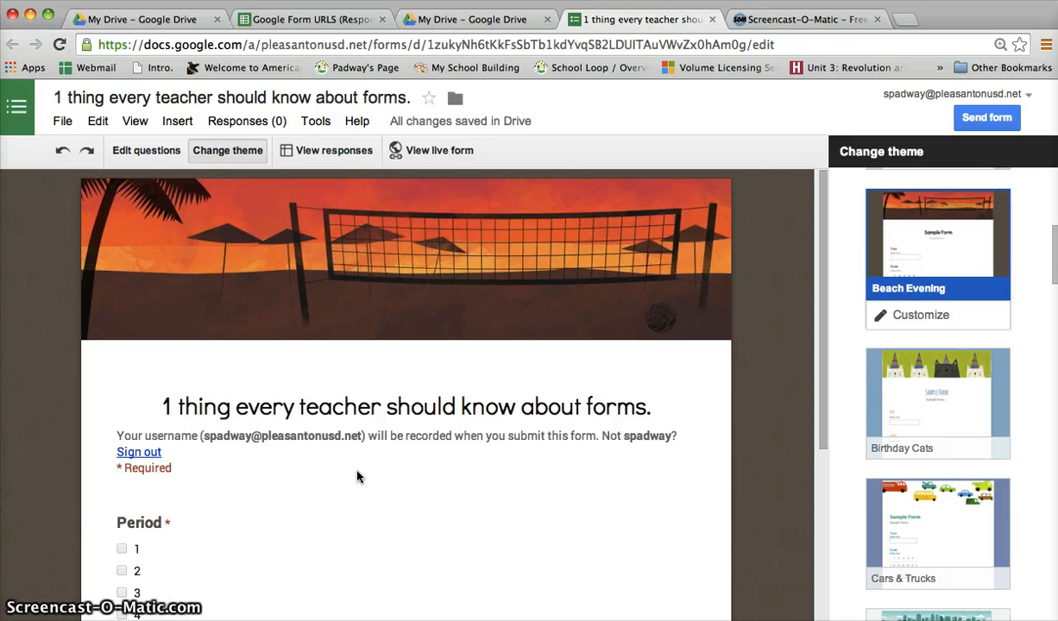
Open the live form and look over its header and questions
left_click(420, 159)
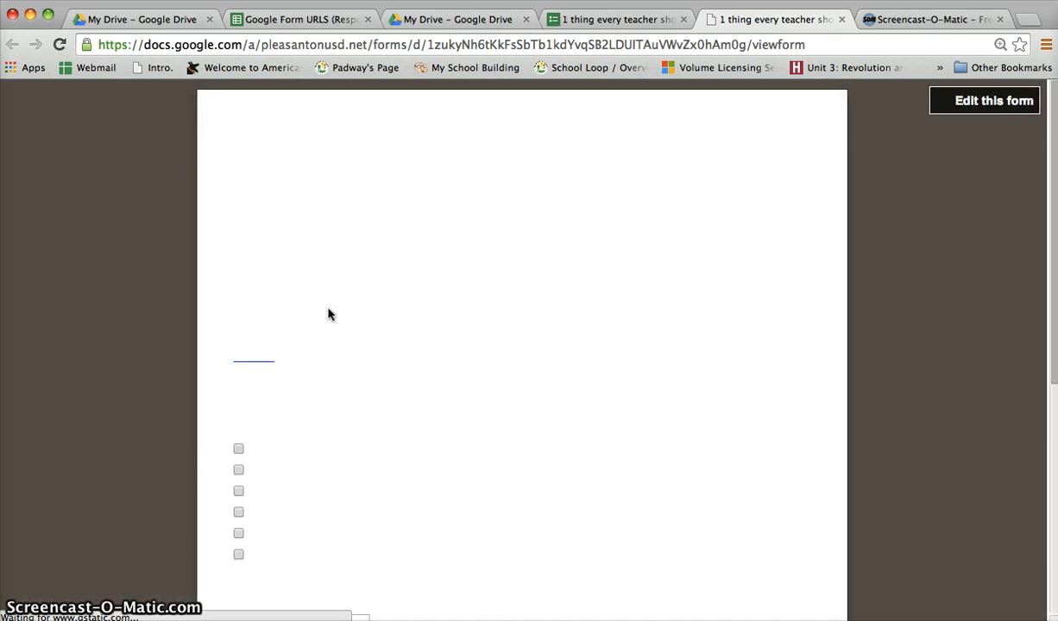
left_click(278, 332)
scroll(293, 337, "down", 2)
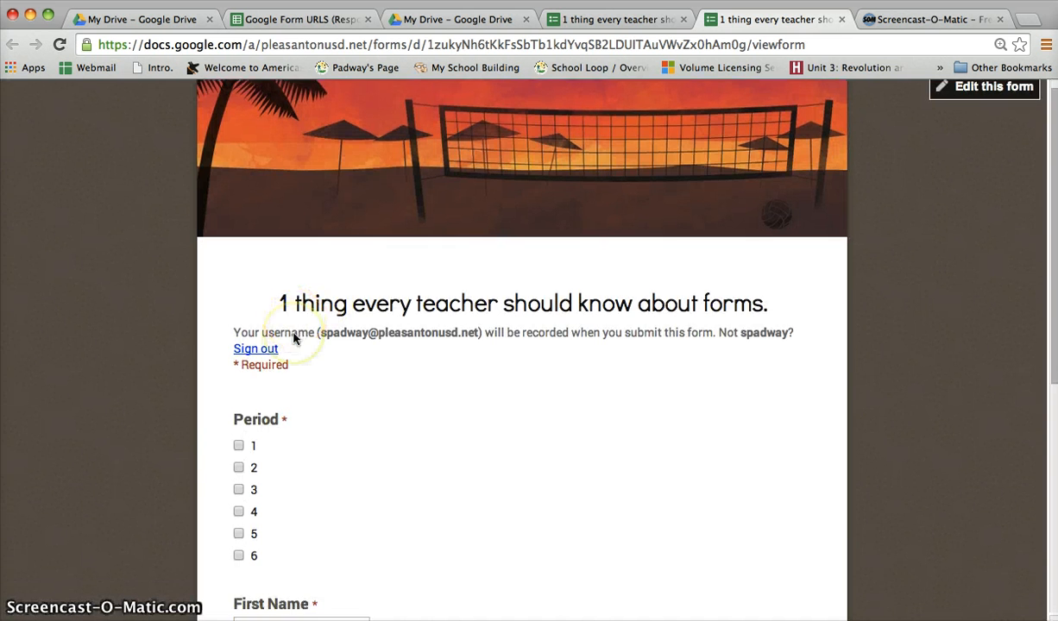